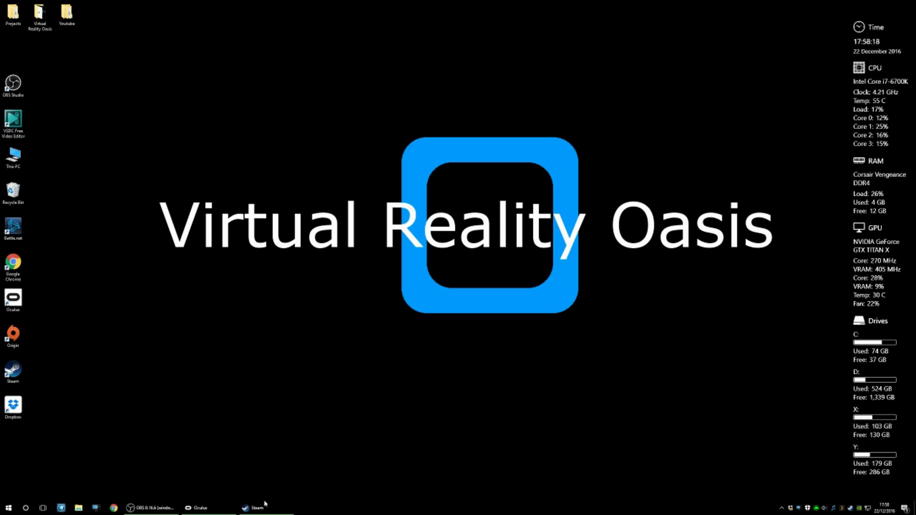
Bring Steam forward and launch Google Earth VR, which reports only the HTC Vive is supported.
{"action": "left_click", "coordinate": [265, 507]}
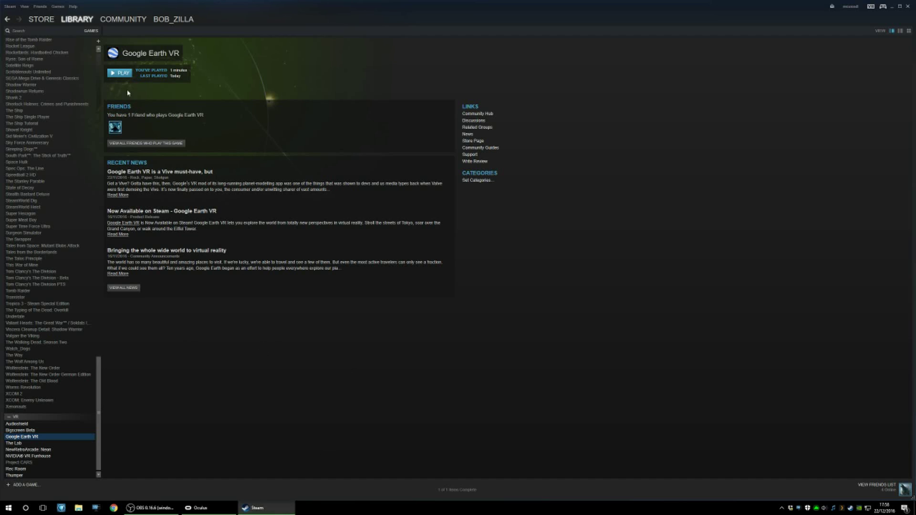
{"action": "left_click", "coordinate": [119, 73]}
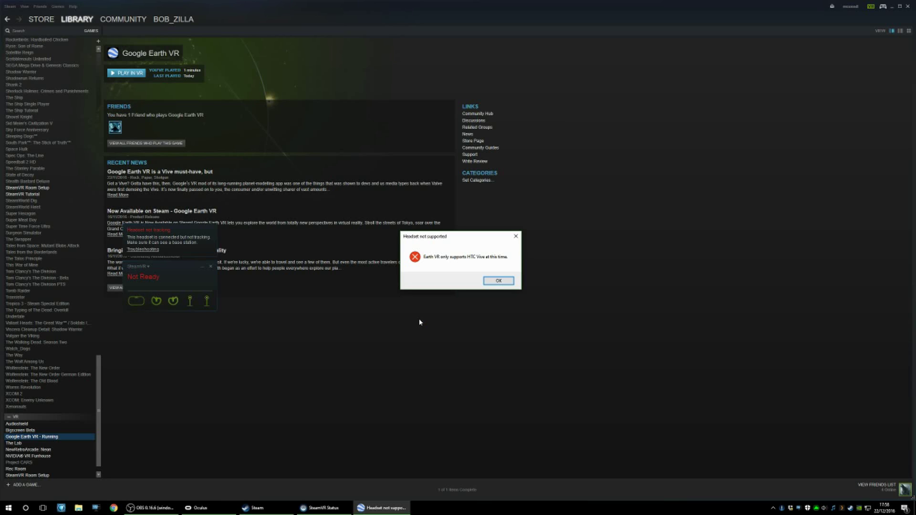
Dismiss the unsupported-headset and VR Server crash dialogs, close SteamVR, and paste the FakeVive address.
{"action": "left_click", "coordinate": [498, 282]}
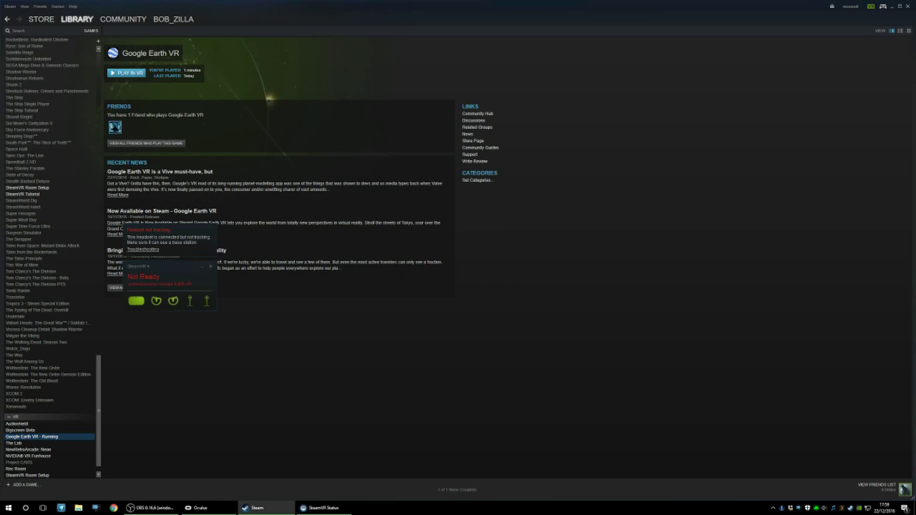
{"action": "left_click", "coordinate": [211, 266]}
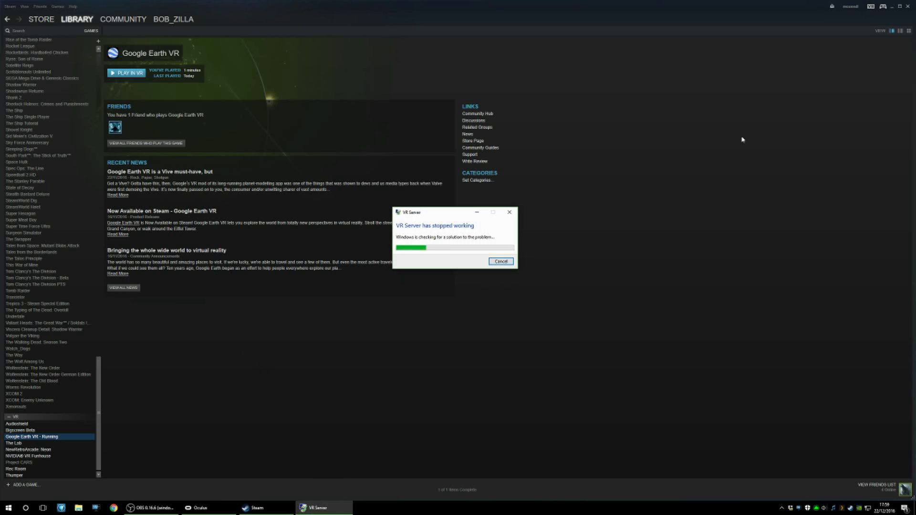
{"action": "left_click", "coordinate": [496, 262]}
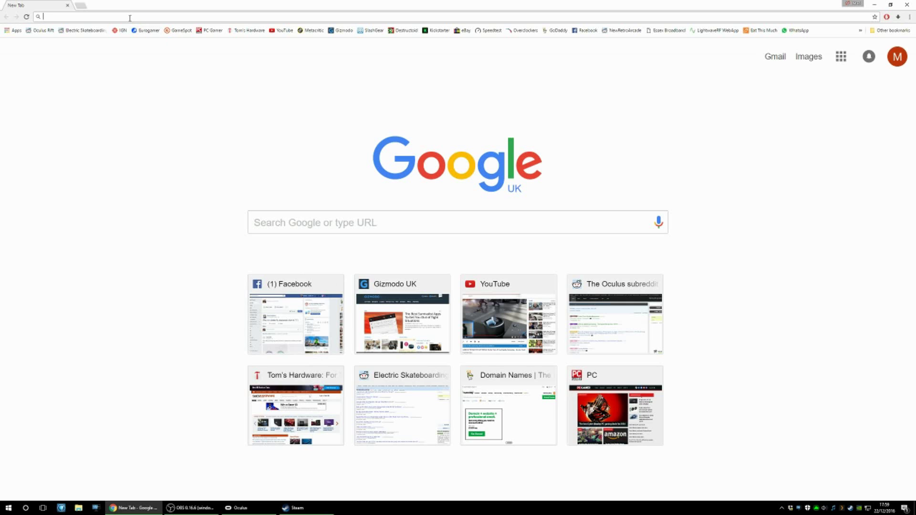
{"action": "type", "text": "https://github.com/Shockfire/FakeVive"}
Load the FakeVive GitHub repository, go to its 1.2 releases page, then minimize the browser.
{"action": "key", "text": "Return"}
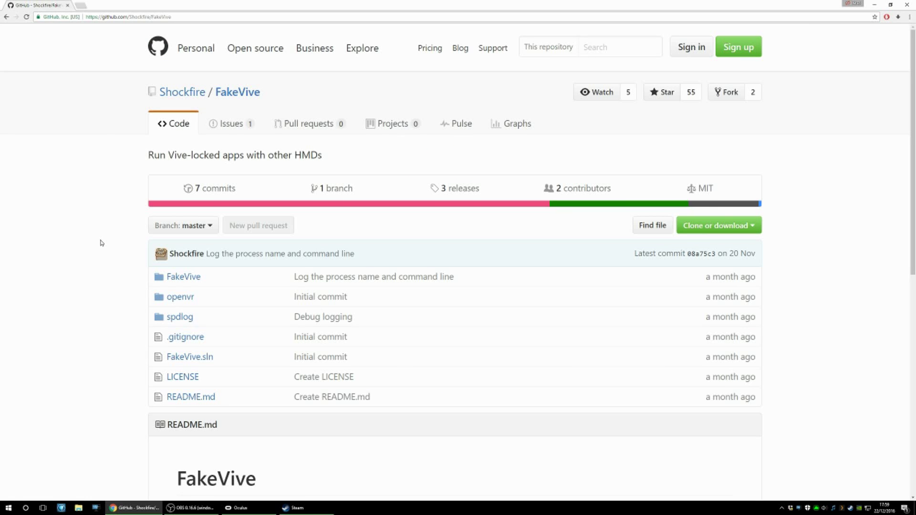
{"action": "scroll", "coordinate": [100, 243], "scroll_direction": "down", "scroll_amount": 2}
{"action": "scroll", "coordinate": [102, 243], "scroll_direction": "down", "scroll_amount": 3}
{"action": "scroll", "coordinate": [101, 243], "scroll_direction": "down", "scroll_amount": 2}
{"action": "scroll", "coordinate": [101, 242], "scroll_direction": "down", "scroll_amount": 1}
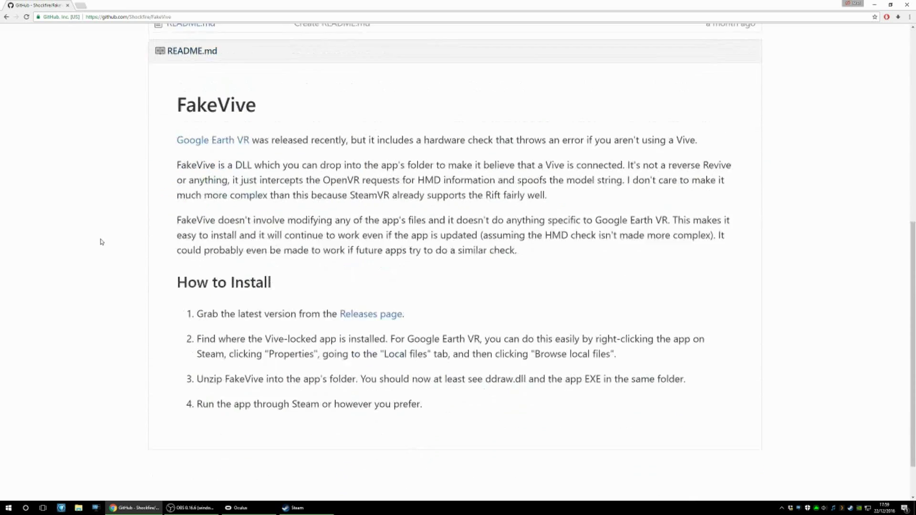
{"action": "scroll", "coordinate": [101, 242], "scroll_direction": "down", "scroll_amount": 1}
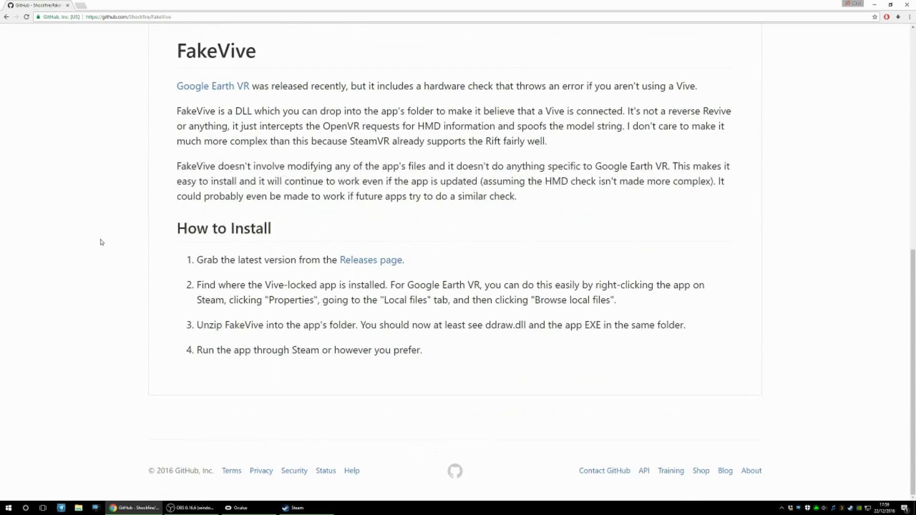
{"action": "left_click", "coordinate": [368, 260]}
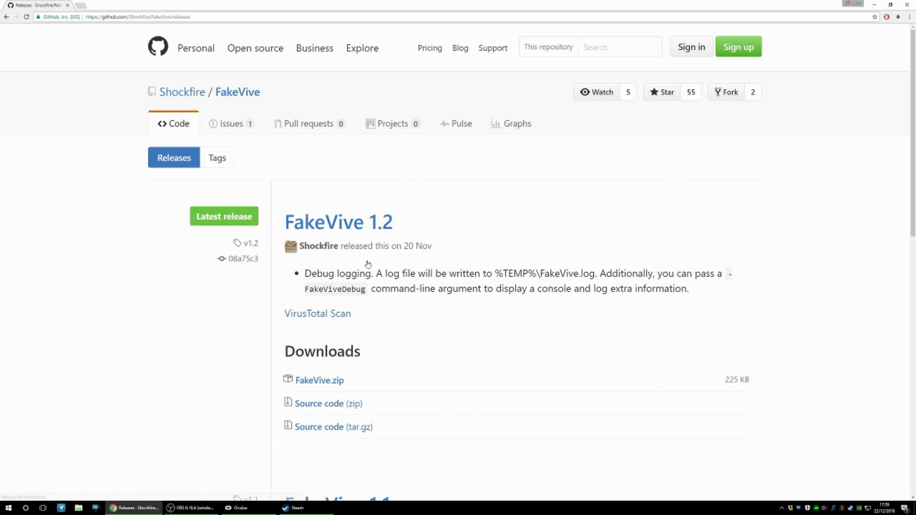
{"action": "scroll", "coordinate": [368, 263], "scroll_direction": "down", "scroll_amount": 2}
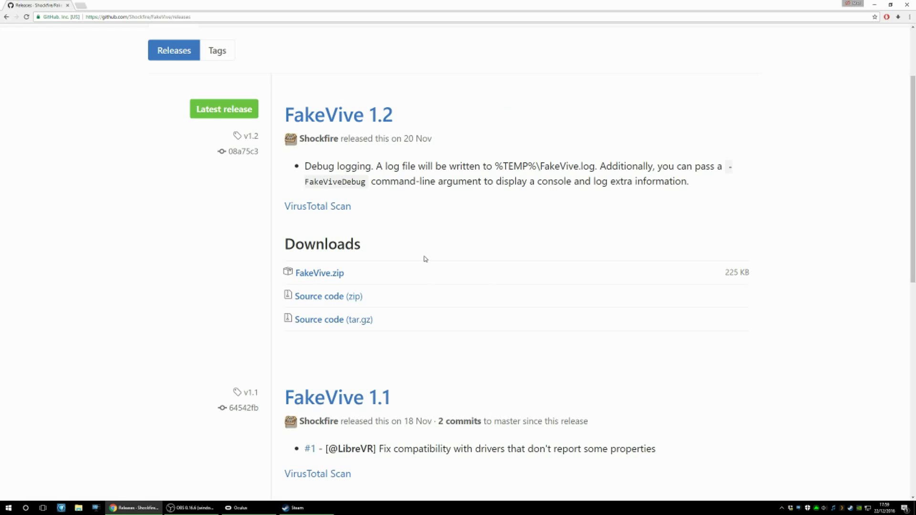
{"action": "left_click", "coordinate": [875, 6]}
Extract FakeVive.zip in Downloads into a FakeVive folder.
{"action": "left_click", "coordinate": [9, 509]}
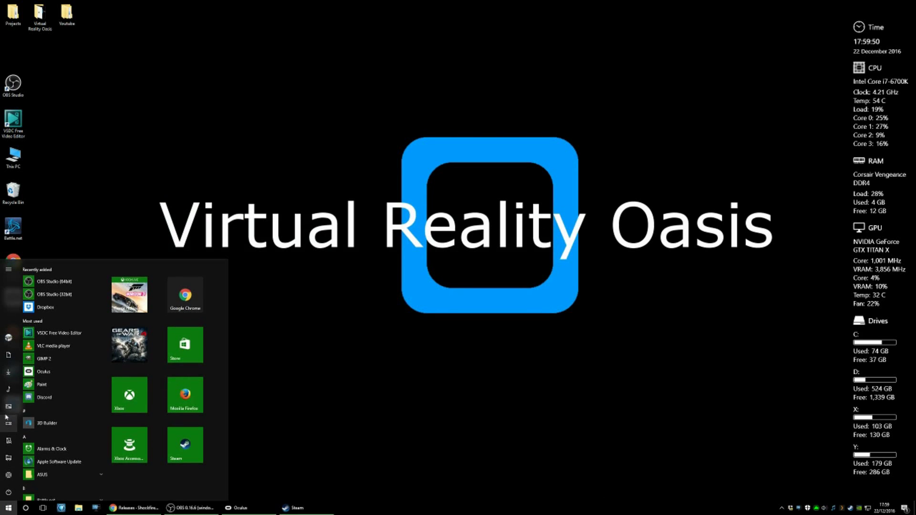
{"action": "left_click", "coordinate": [10, 380]}
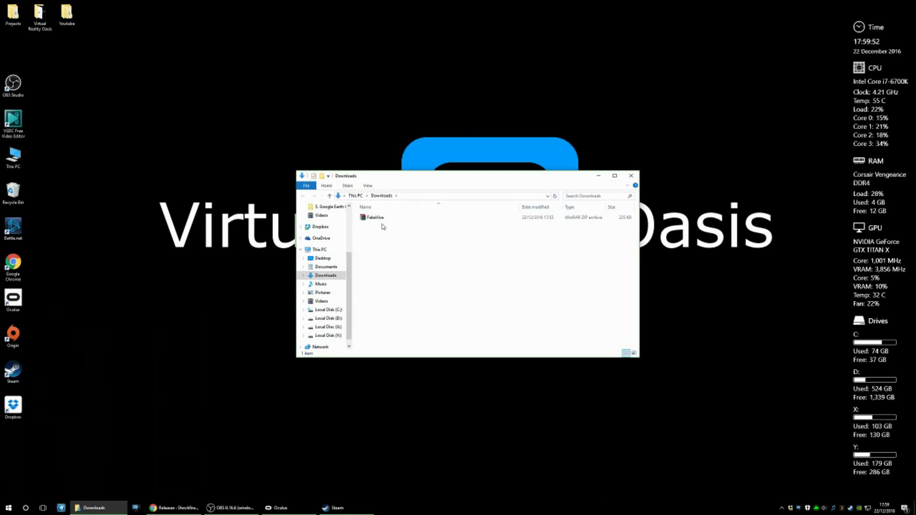
{"action": "right_click", "coordinate": [375, 218]}
{"action": "left_click", "coordinate": [405, 237]}
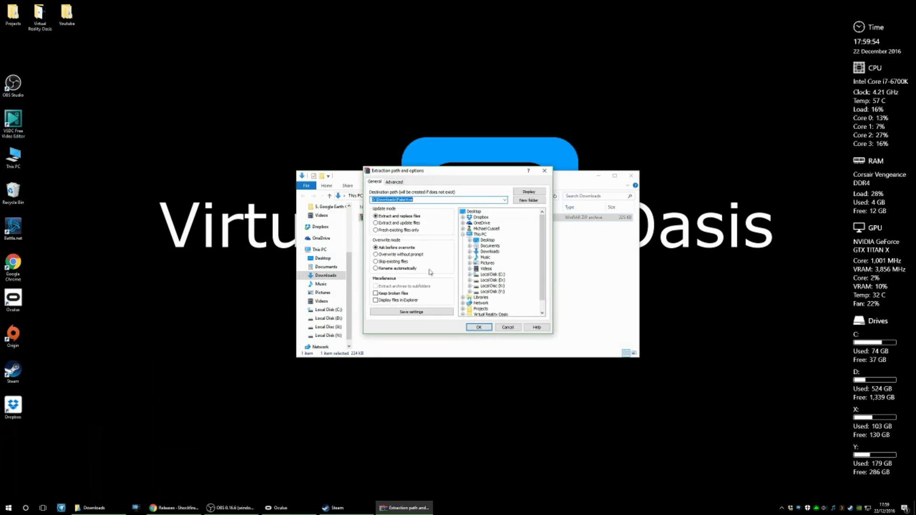
{"action": "left_click", "coordinate": [479, 330]}
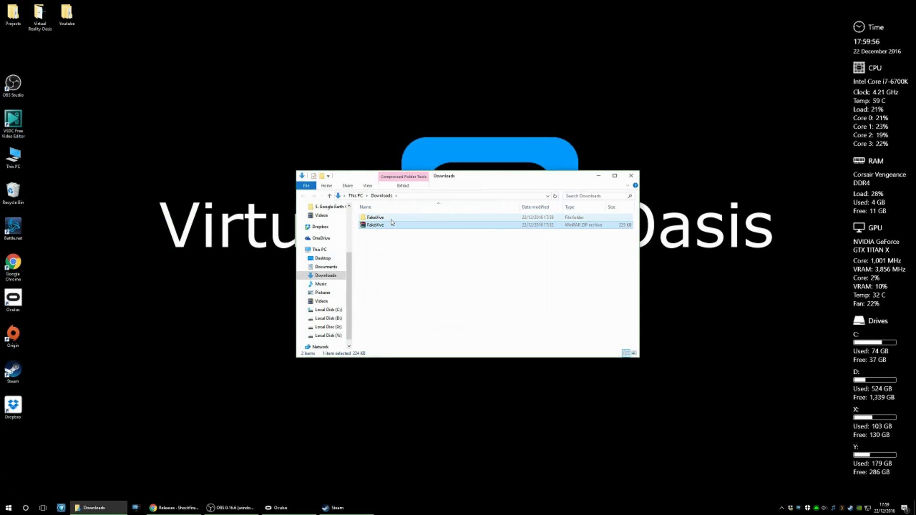
Locate ddraw.dll inside the extracted FakeVive folder and return to Steam.
{"action": "double_click", "coordinate": [375, 217]}
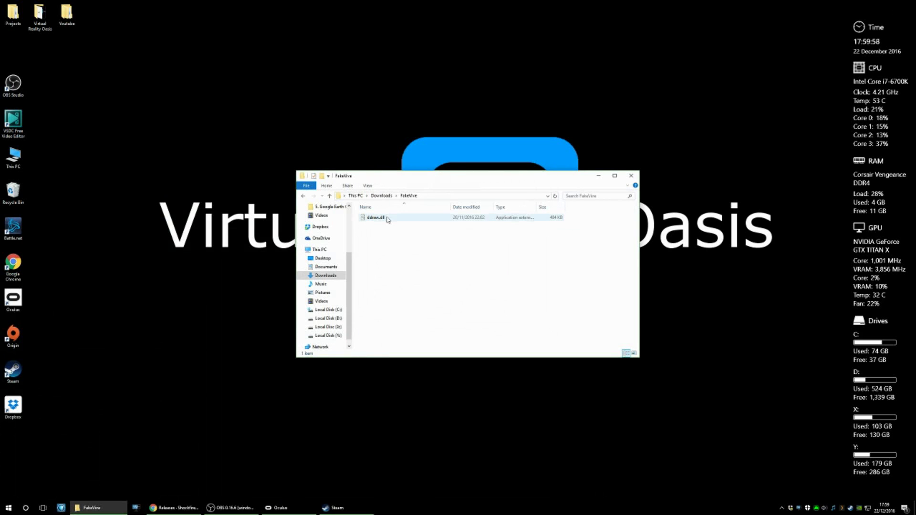
{"action": "left_click", "coordinate": [390, 218]}
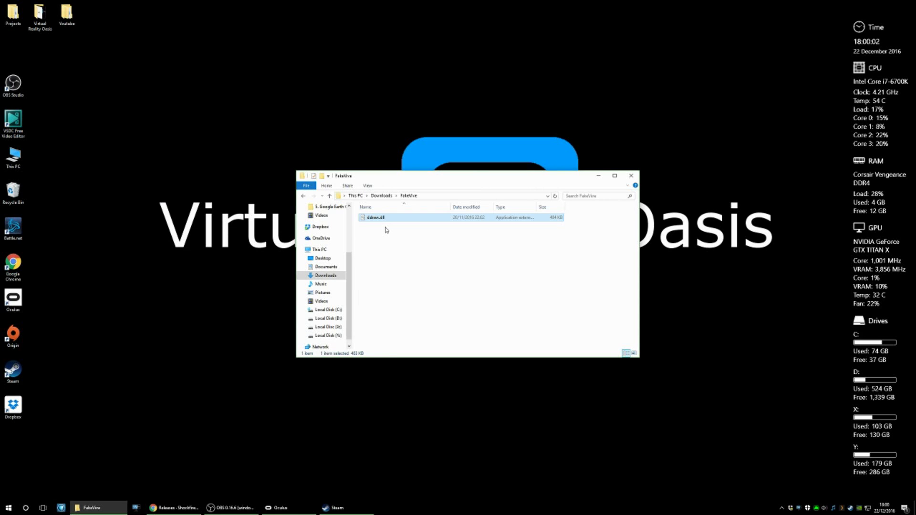
{"action": "left_click", "coordinate": [379, 264]}
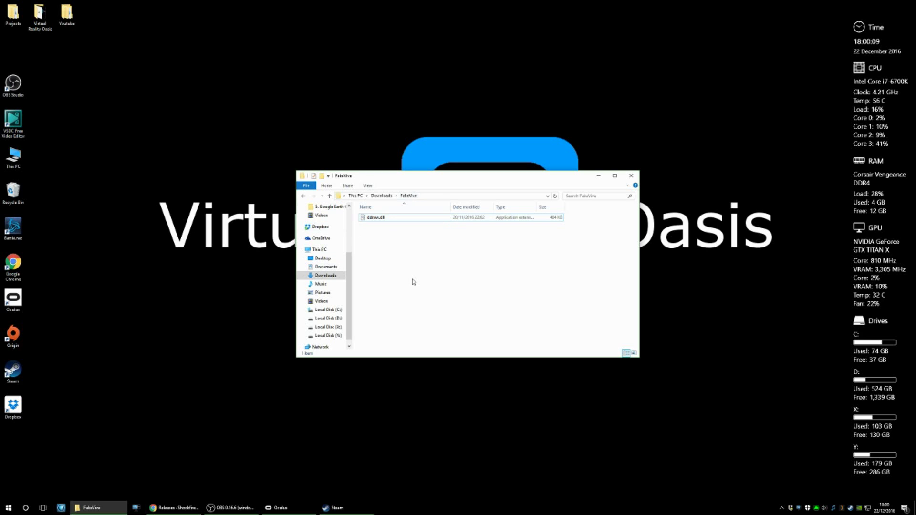
{"action": "left_click", "coordinate": [337, 508]}
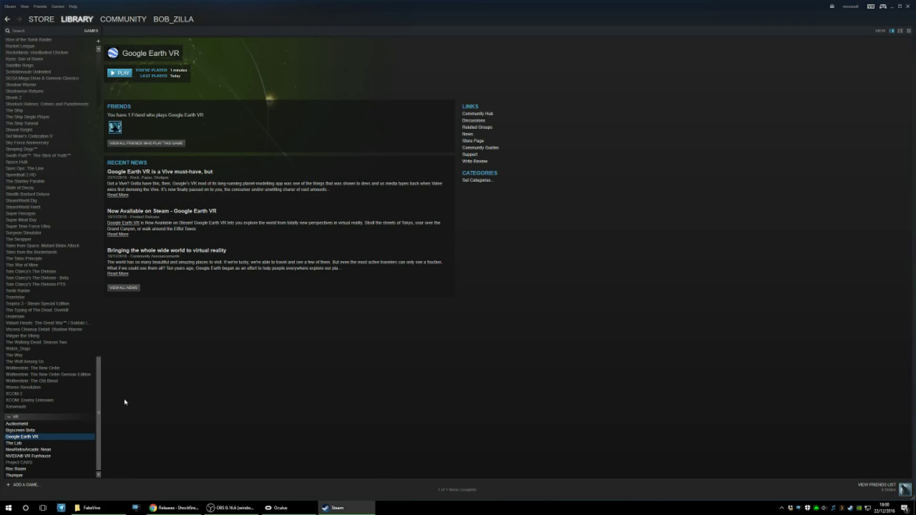
Browse Google Earth VR's local files to the EarthVR folder and paste ddraw.dll there.
{"action": "right_click", "coordinate": [39, 437]}
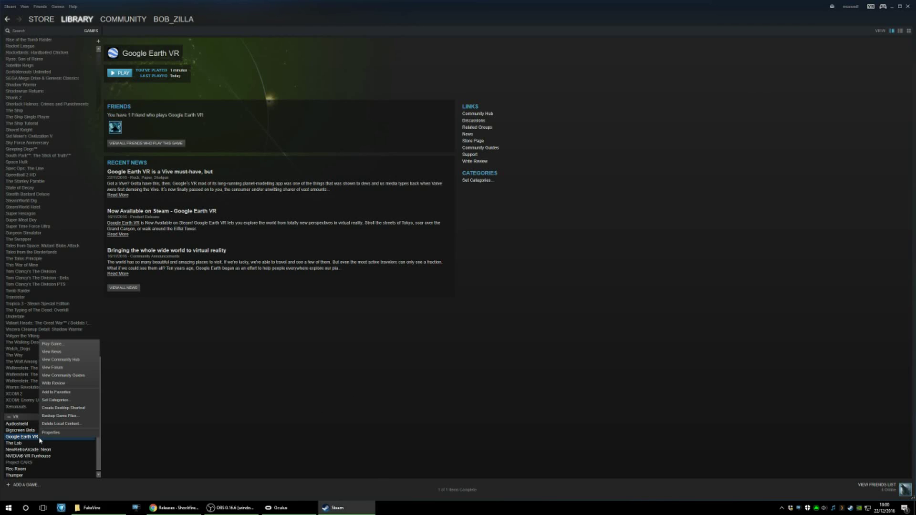
{"action": "left_click", "coordinate": [52, 432]}
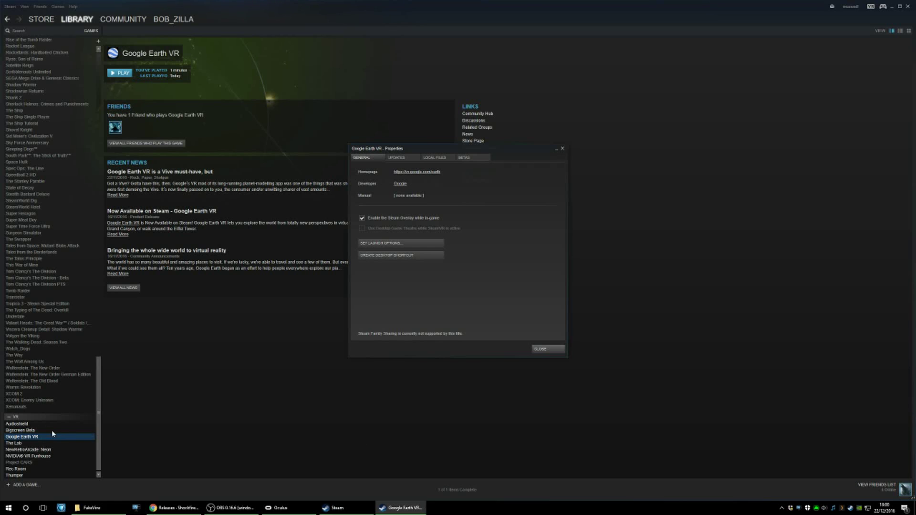
{"action": "left_click", "coordinate": [436, 158]}
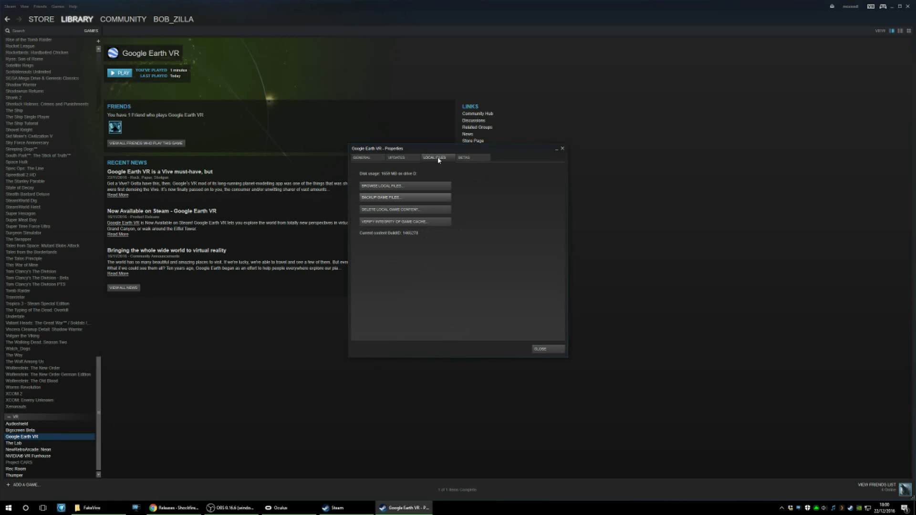
{"action": "left_click", "coordinate": [416, 184]}
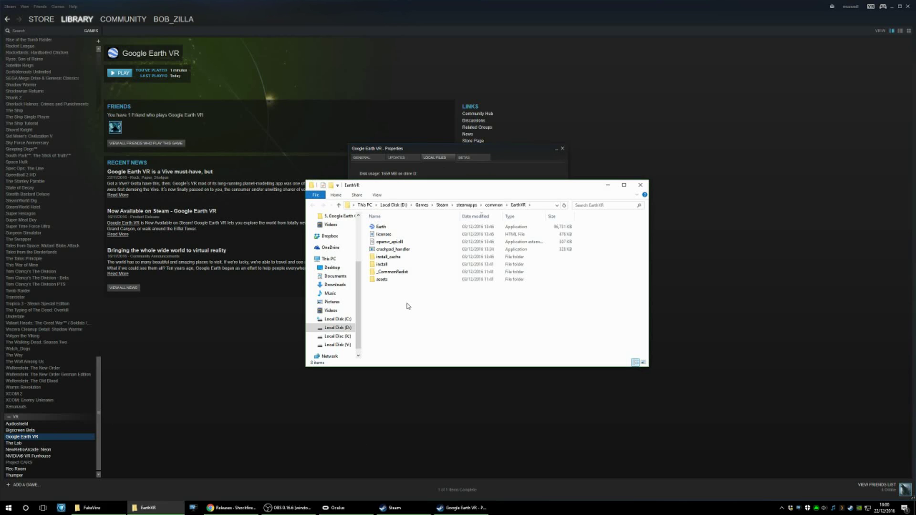
{"action": "key", "text": "ctrl+v"}
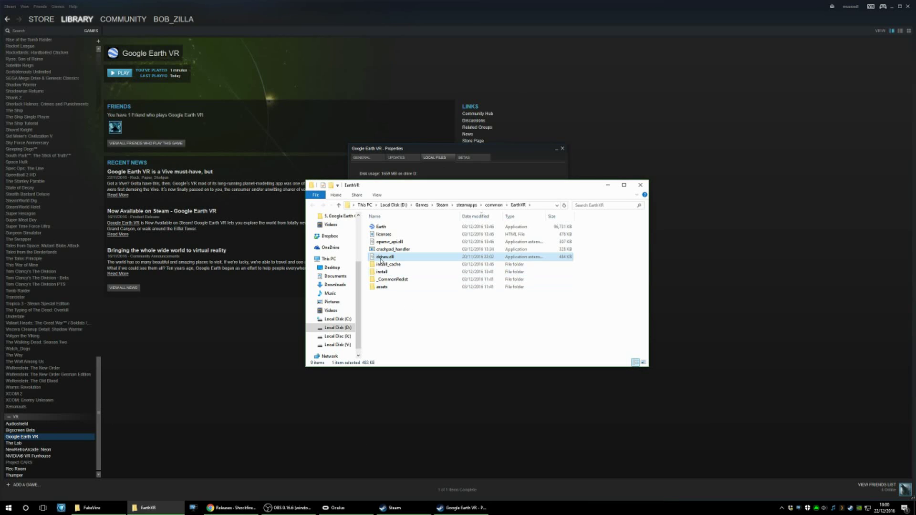
{"action": "mouse_move", "coordinate": [385, 257]}
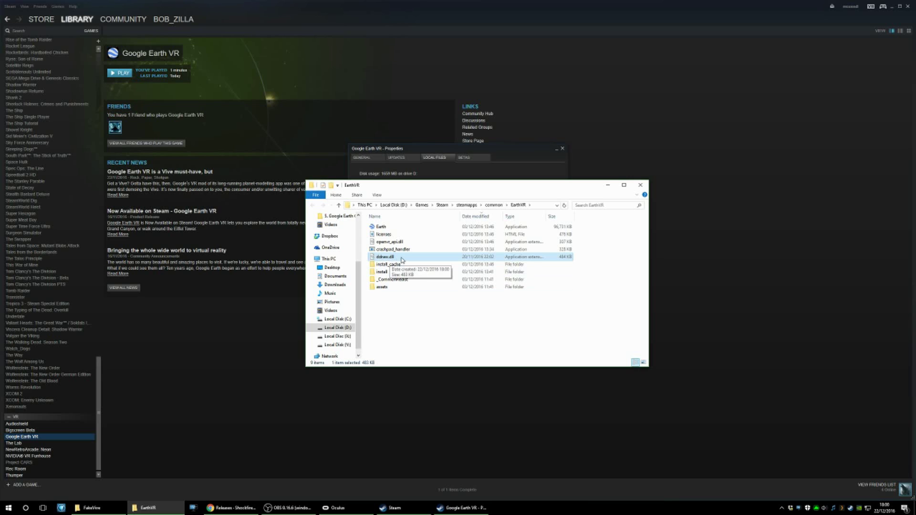
Clear the selection and launch Earth.exe from the EarthVR folder.
{"action": "left_click", "coordinate": [388, 323]}
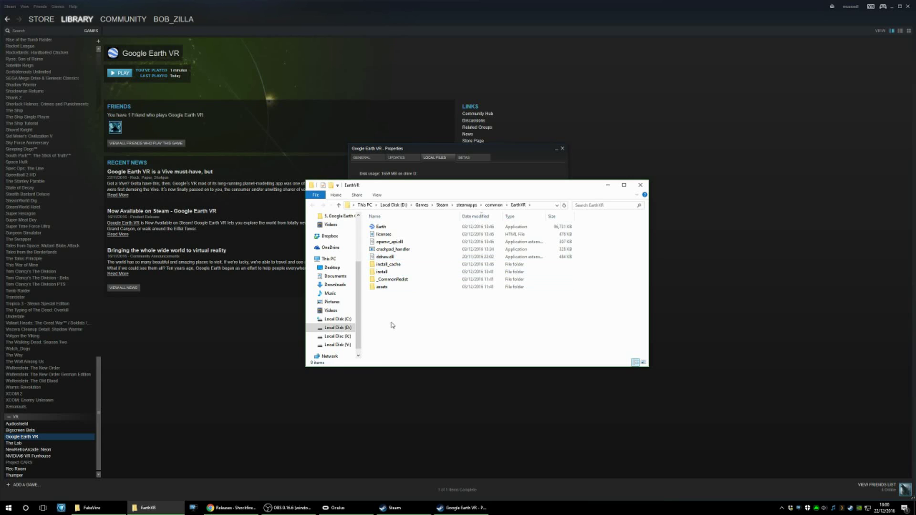
{"action": "double_click", "coordinate": [410, 226]}
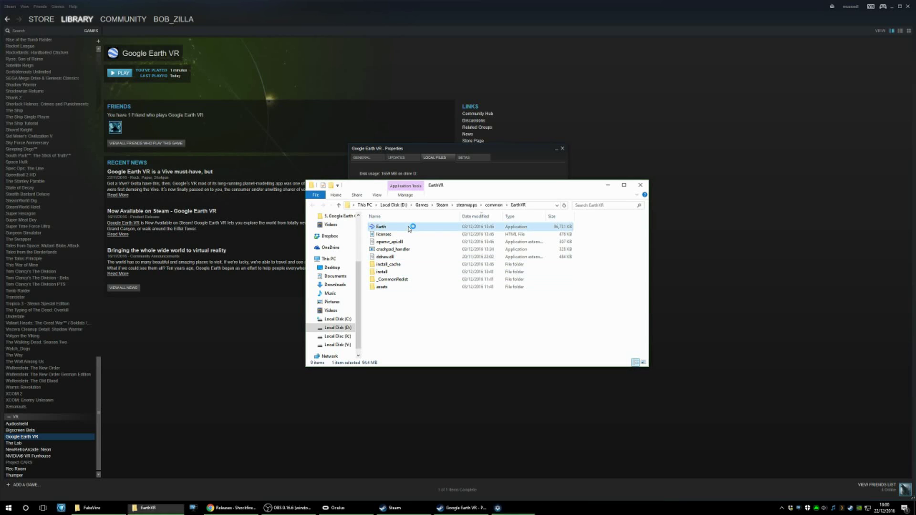